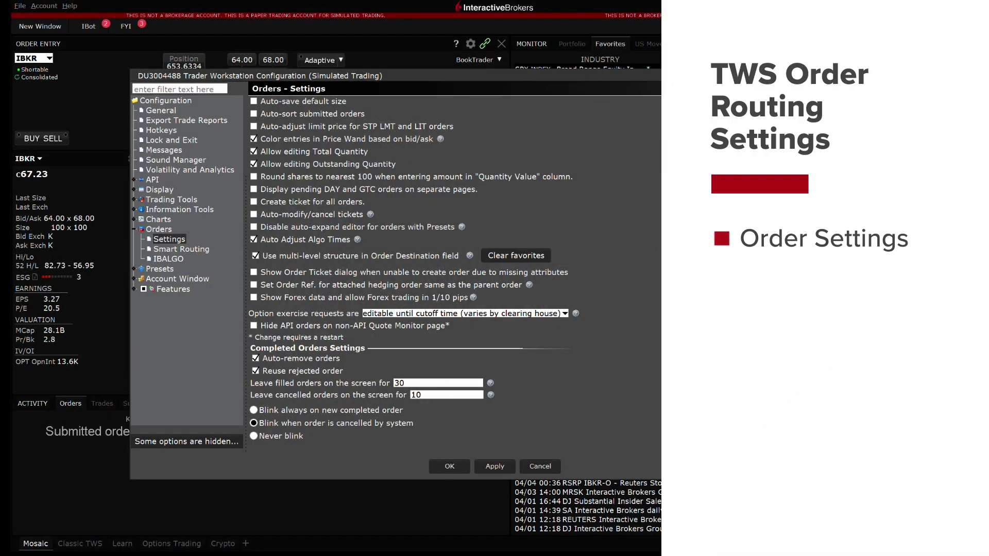
Review the SMART routing defaults and IBALGO algo favourites pages, then close the configuration.
{"action": "left_click", "coordinate": [183, 250]}
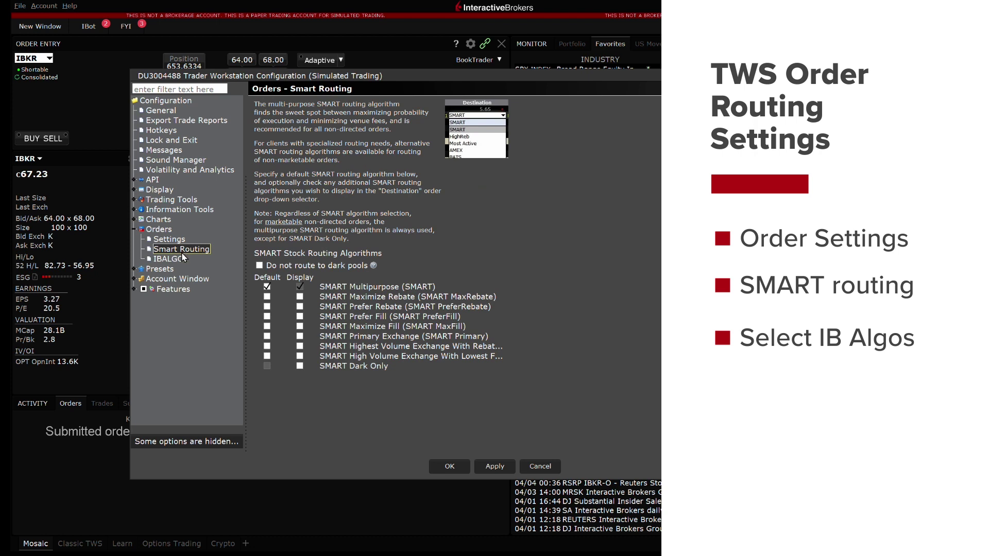
{"action": "left_click", "coordinate": [178, 260]}
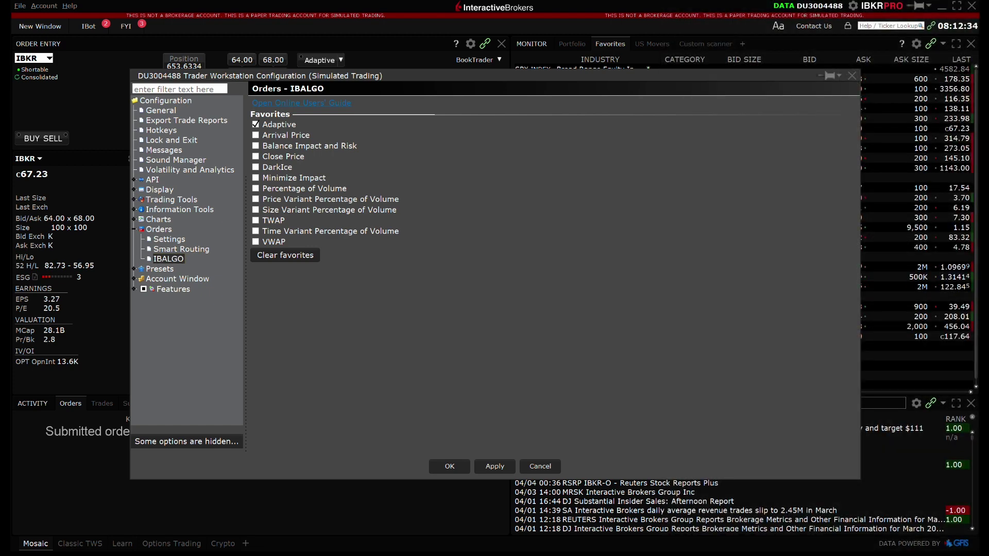
{"action": "left_click", "coordinate": [853, 76]}
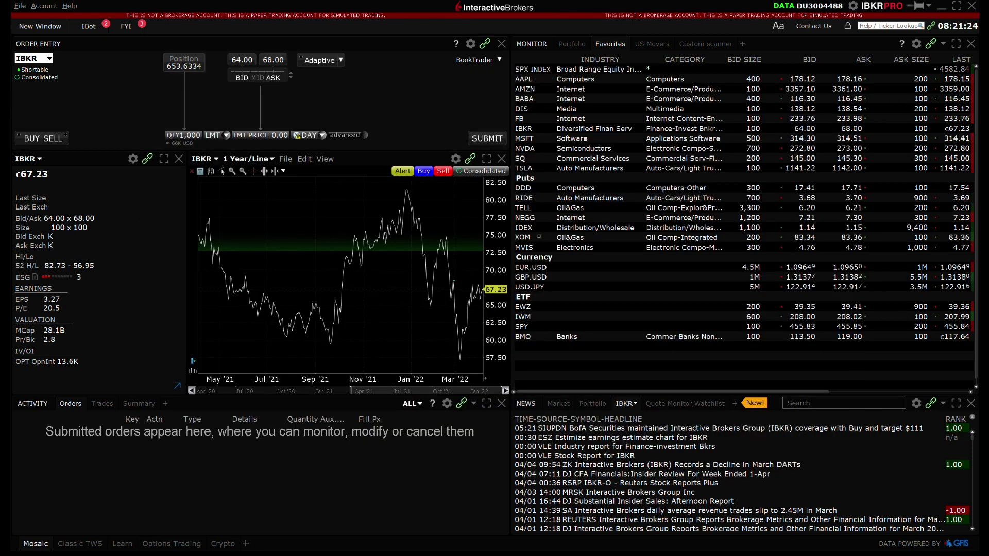
Glance at the Classic TWS layout, then switch back to the Mosaic layout.
{"action": "left_click", "coordinate": [77, 547]}
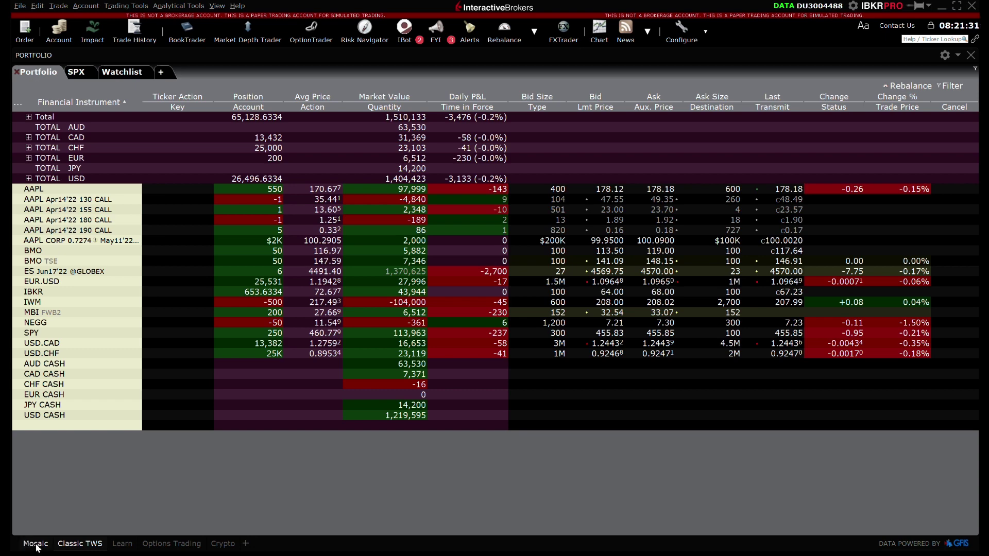
{"action": "left_click", "coordinate": [36, 545]}
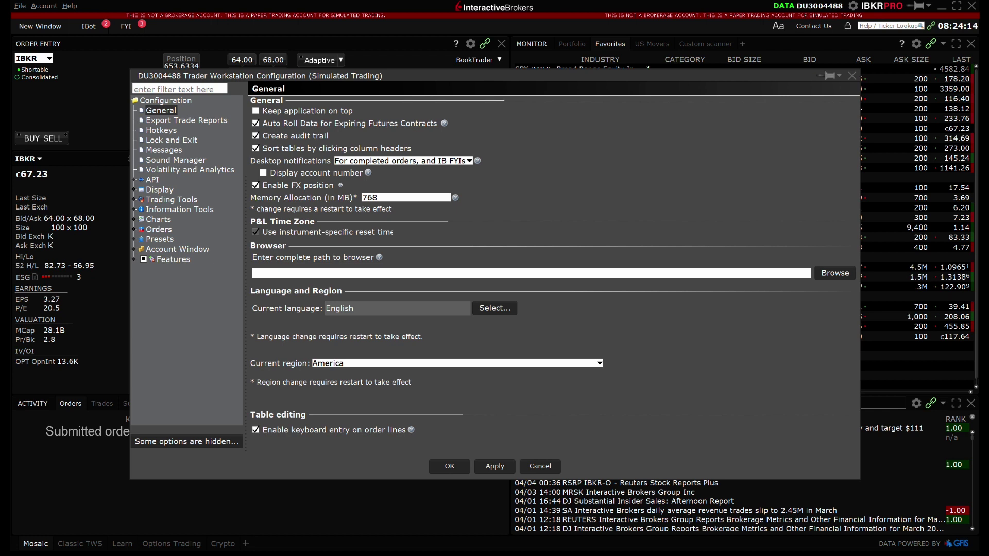
In Orders settings, keep option exercise requests 'editable until cutoff time'.
{"action": "left_click", "coordinate": [134, 230]}
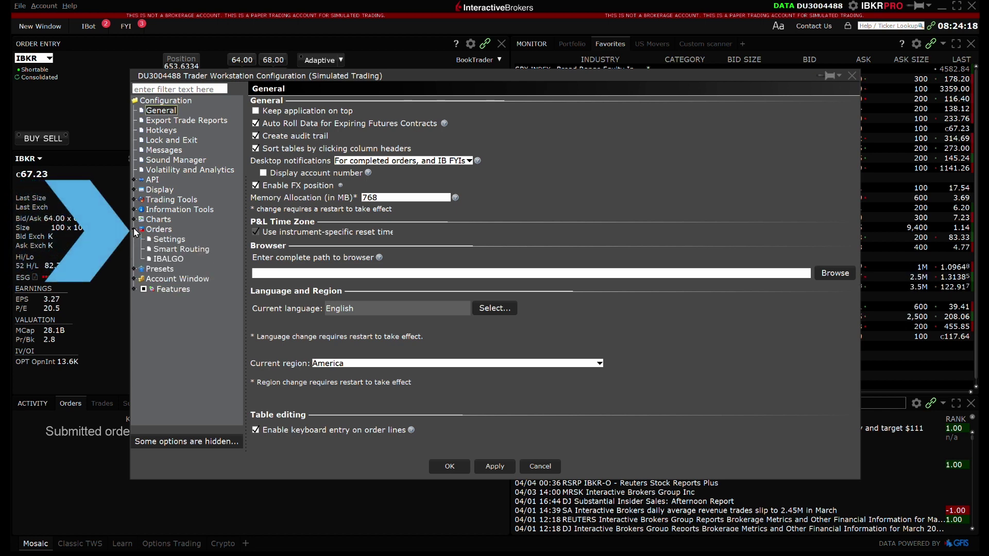
{"action": "left_click", "coordinate": [156, 239]}
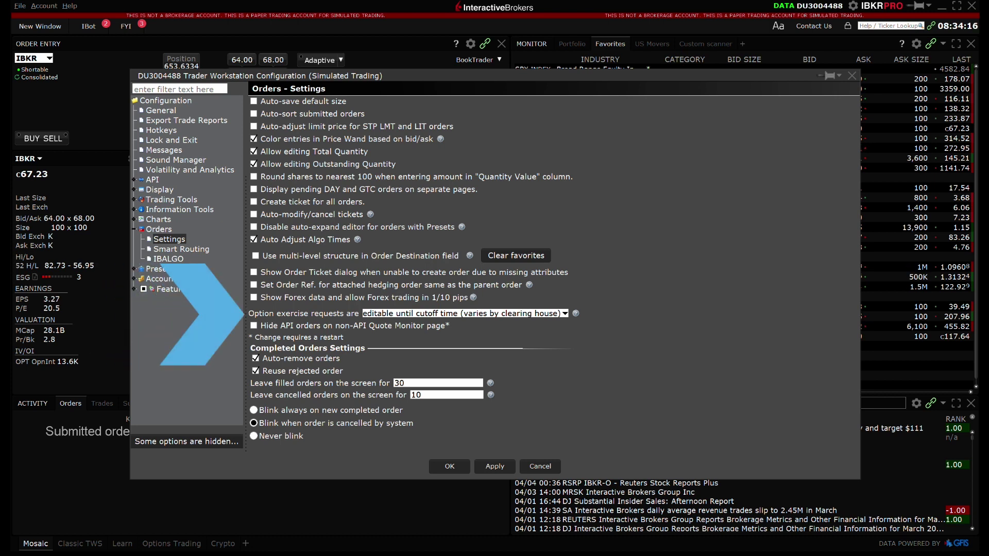
{"action": "left_click", "coordinate": [565, 314]}
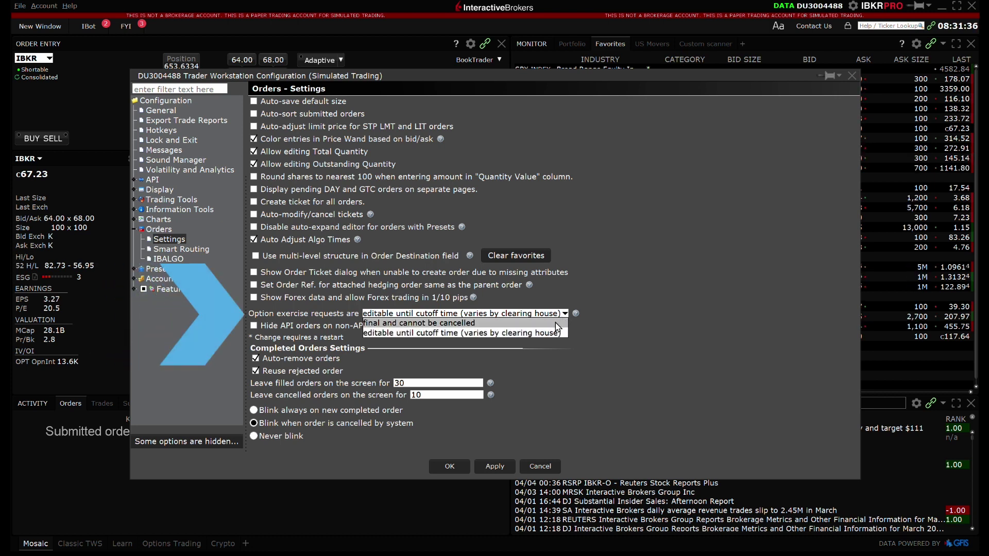
{"action": "left_click", "coordinate": [555, 334]}
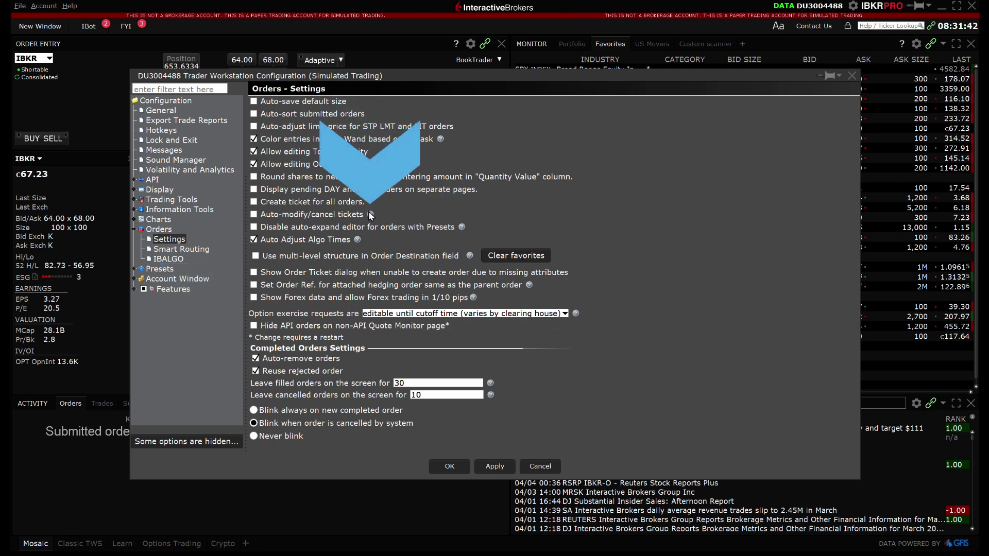
{"action": "mouse_move", "coordinate": [371, 215]}
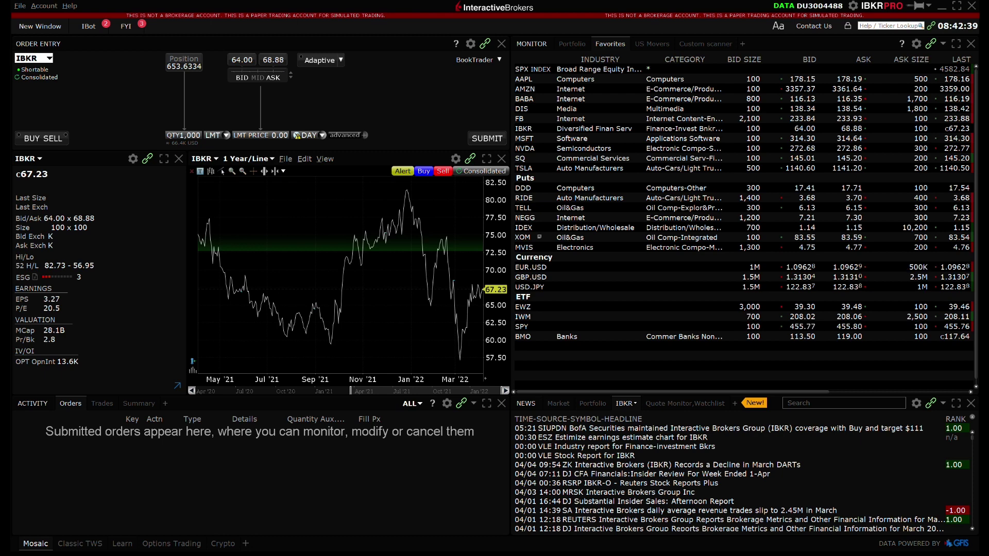
Expand the advanced order fields and list the flat SMART, exchange and IBALGO destinations.
{"action": "left_click", "coordinate": [364, 136]}
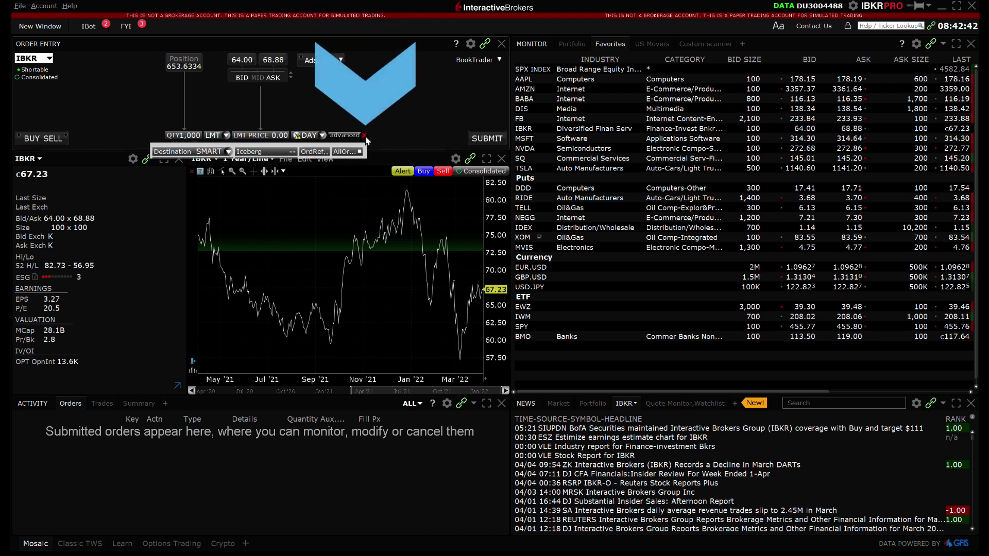
{"action": "left_click", "coordinate": [228, 152]}
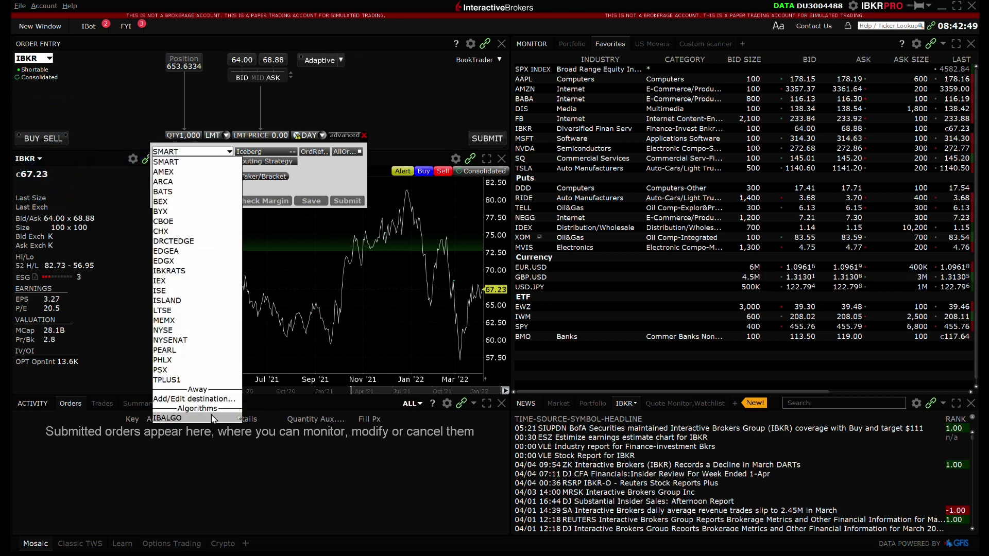
Tick 'Use multi-level structure in Order Destination field' in the Orders settings.
{"action": "left_click", "coordinate": [364, 137]}
{"action": "left_click", "coordinate": [364, 136]}
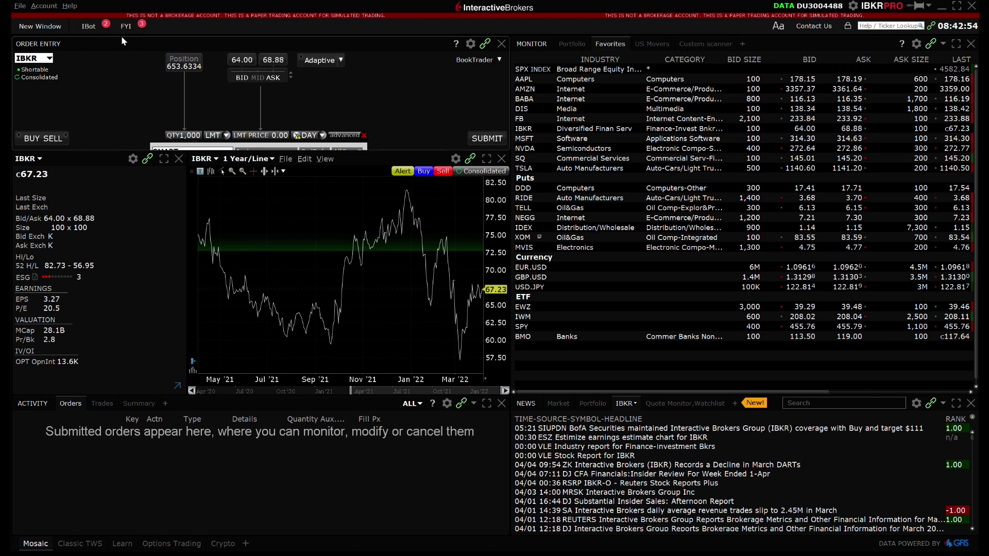
{"action": "left_click", "coordinate": [20, 6]}
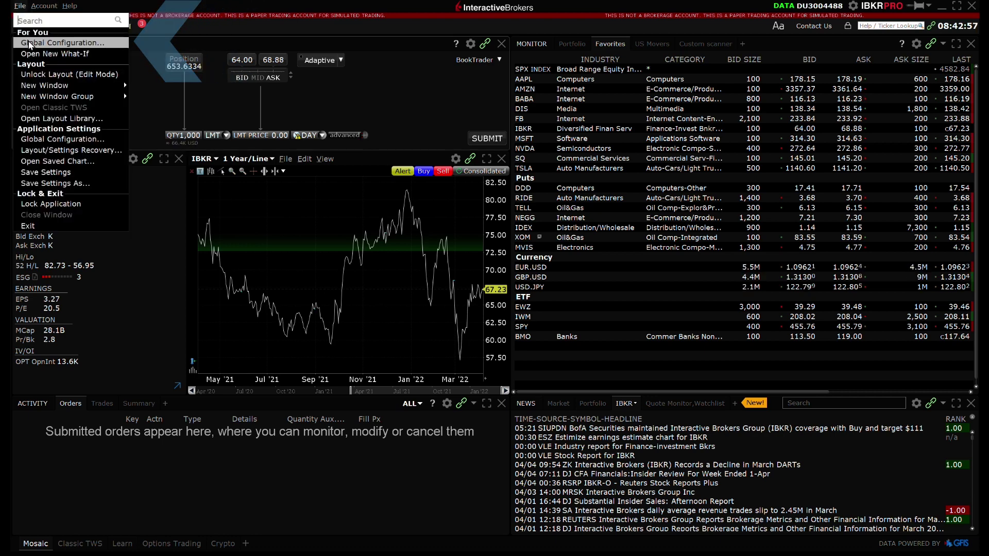
{"action": "left_click", "coordinate": [62, 42]}
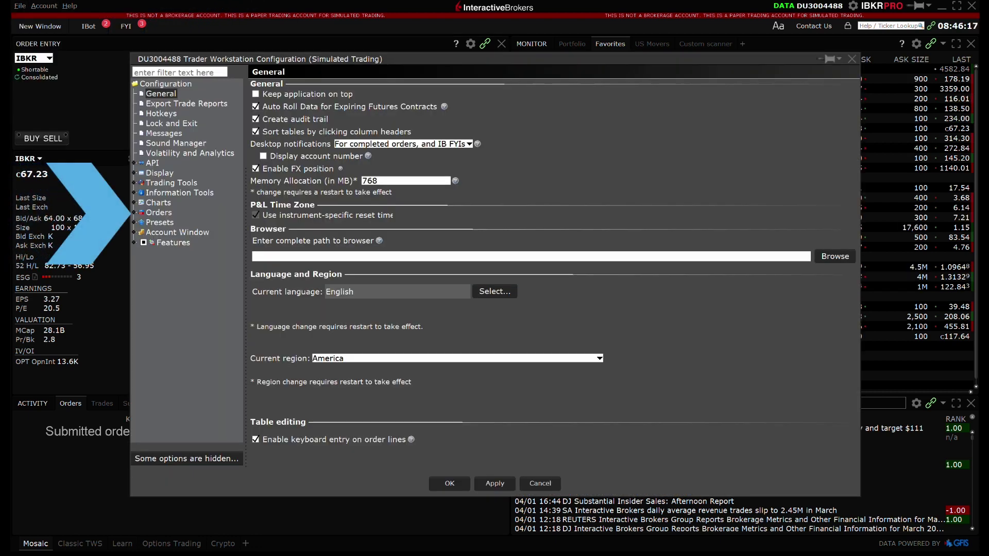
{"action": "left_click", "coordinate": [135, 212]}
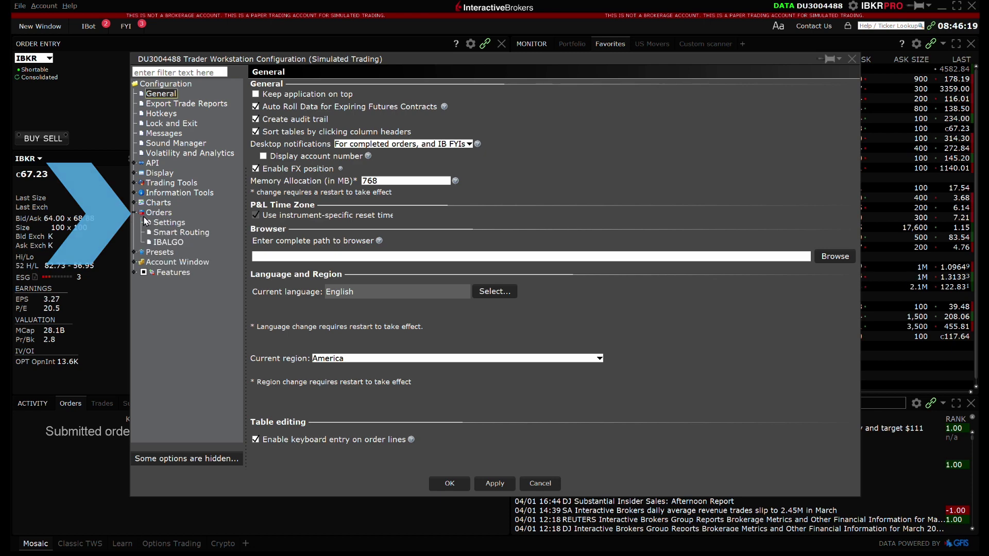
{"action": "left_click", "coordinate": [155, 223]}
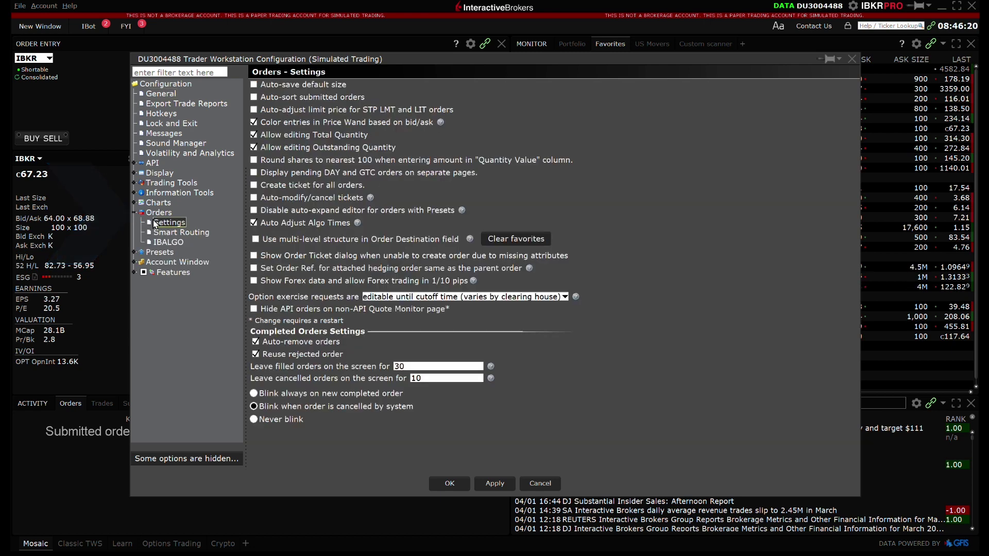
{"action": "left_click", "coordinate": [256, 241]}
Save the configuration and verify destinations are now grouped under Directed, Away and Algorithms.
{"action": "left_click", "coordinate": [458, 486]}
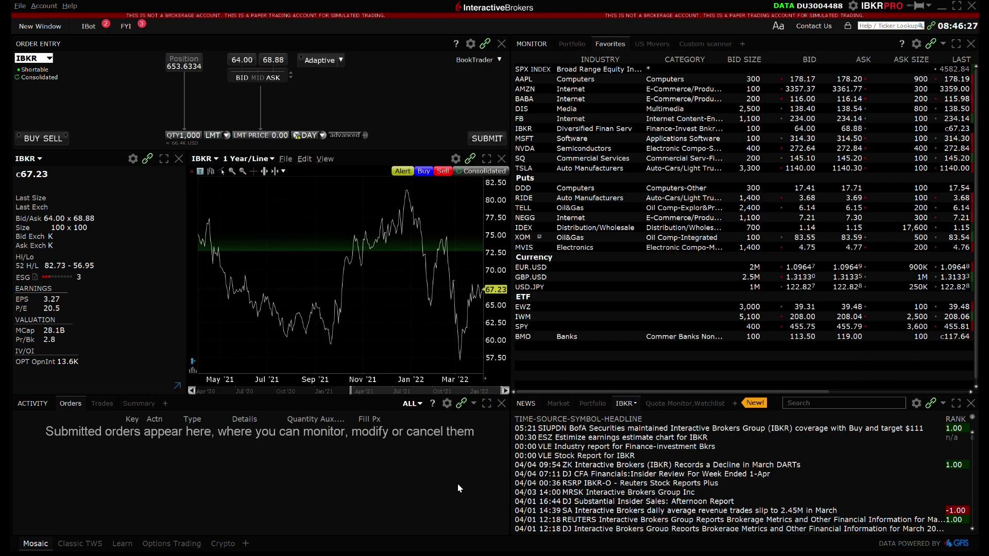
{"action": "left_click", "coordinate": [364, 134]}
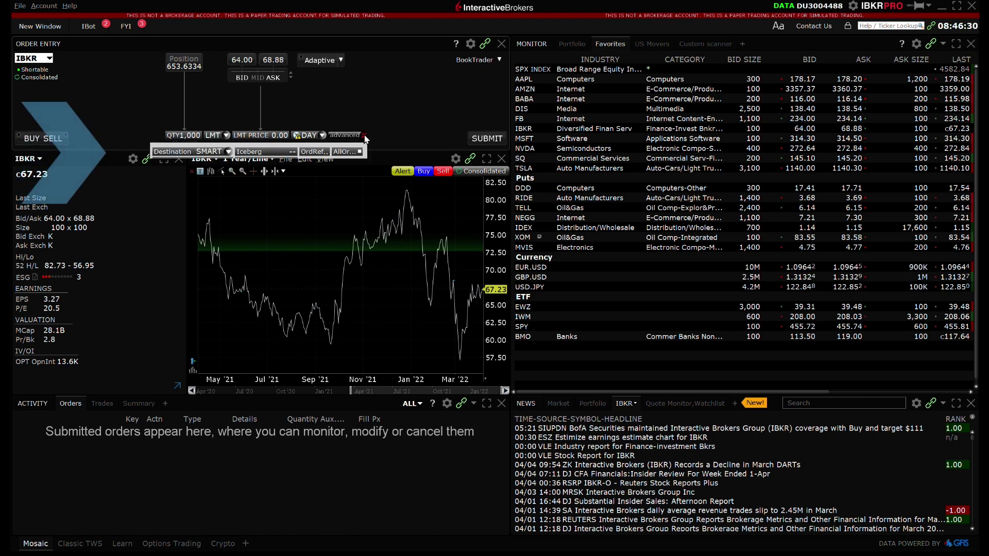
{"action": "left_click", "coordinate": [231, 153]}
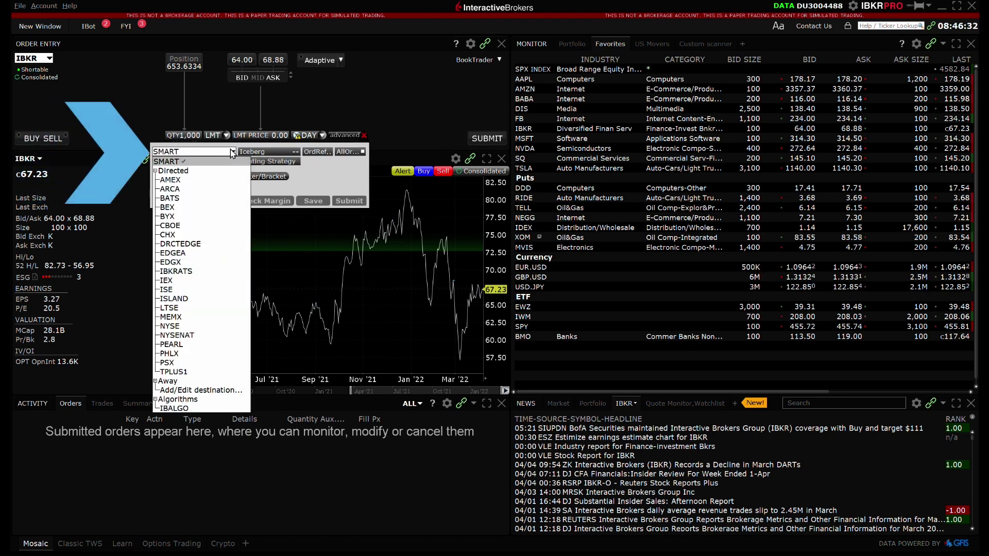
{"action": "left_click", "coordinate": [155, 171]}
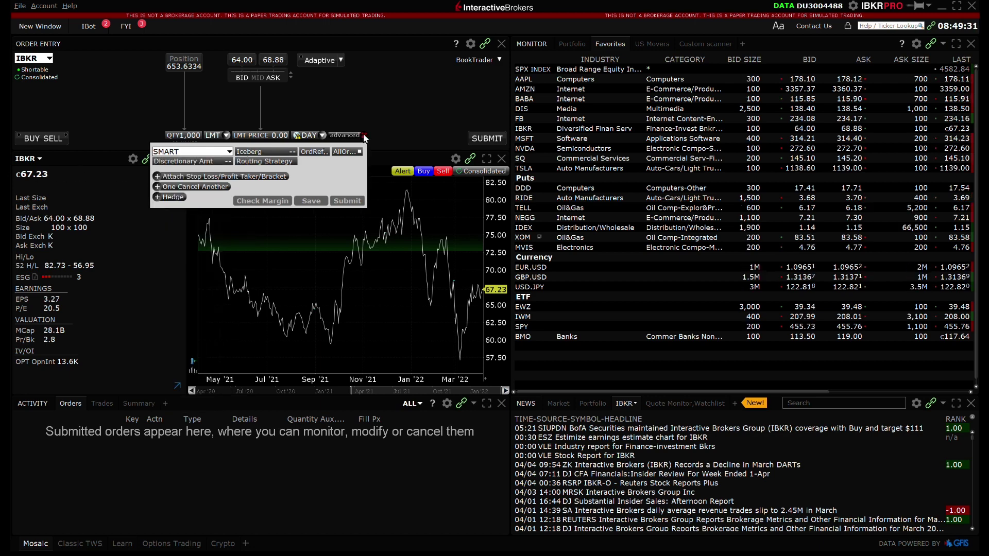
{"action": "left_click", "coordinate": [363, 135]}
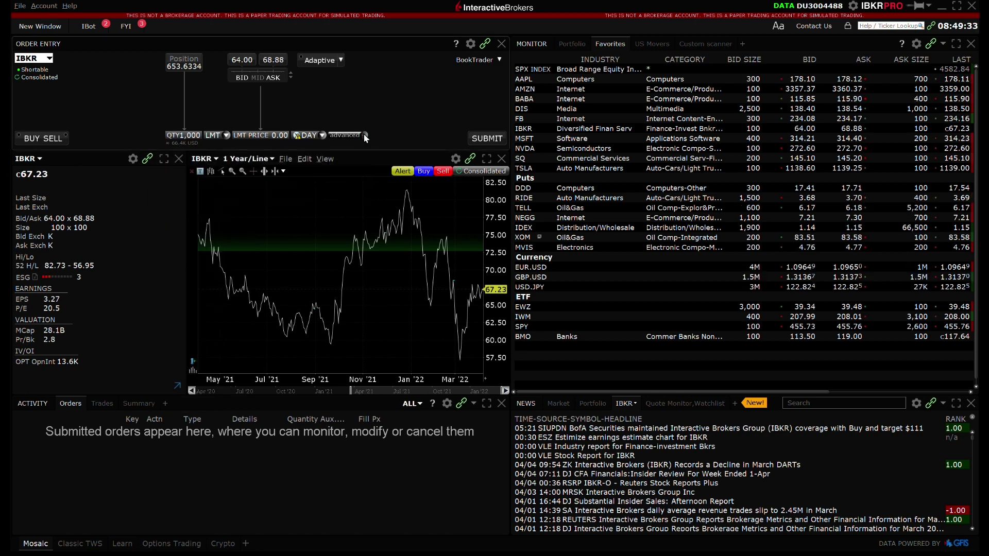
{"action": "left_click", "coordinate": [20, 6]}
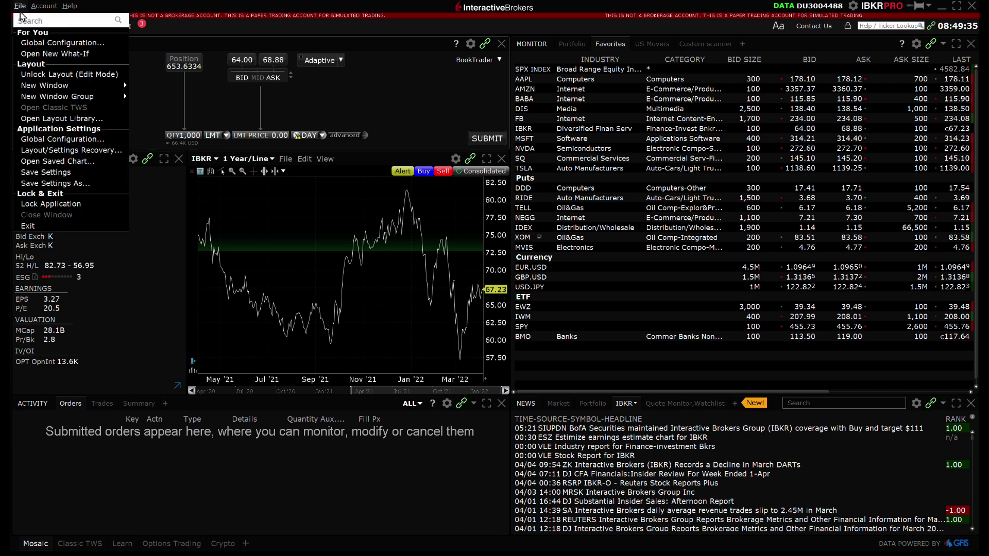
Open the Global Configuration from the File menu.
{"action": "left_click", "coordinate": [61, 43]}
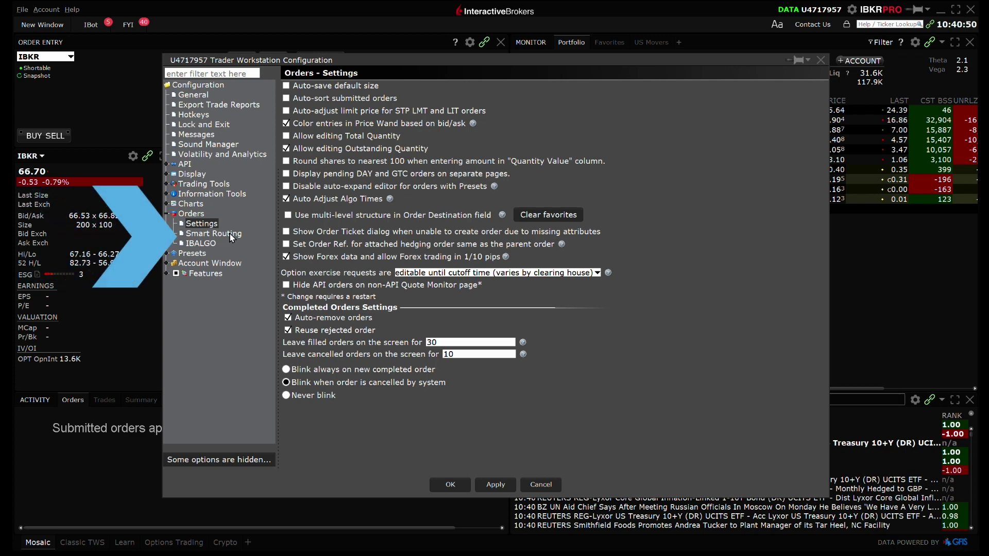
Keep SMART off dark pools, display SMART Dark Only, default option routing to SMART Maximize Fill, and apply.
{"action": "left_click", "coordinate": [232, 236]}
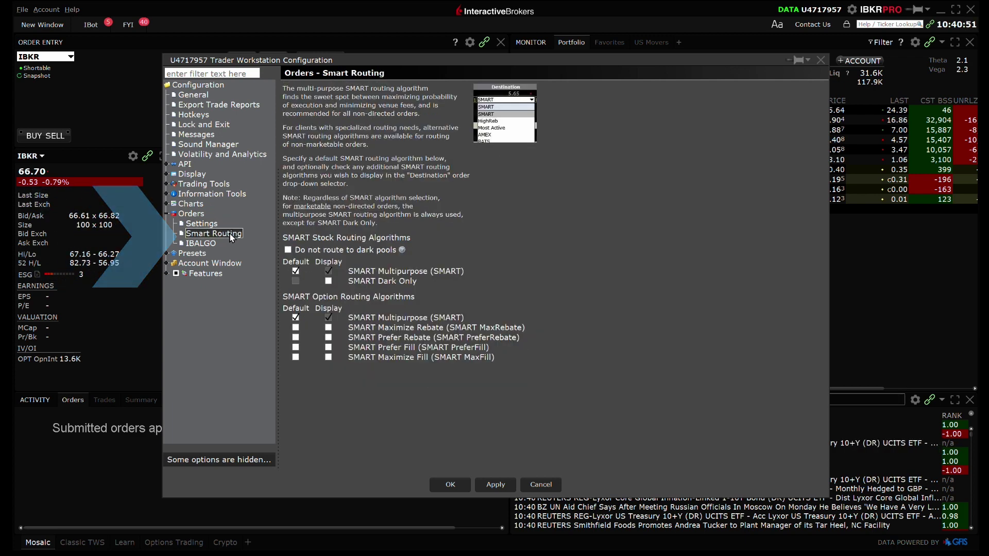
{"action": "left_click", "coordinate": [288, 251]}
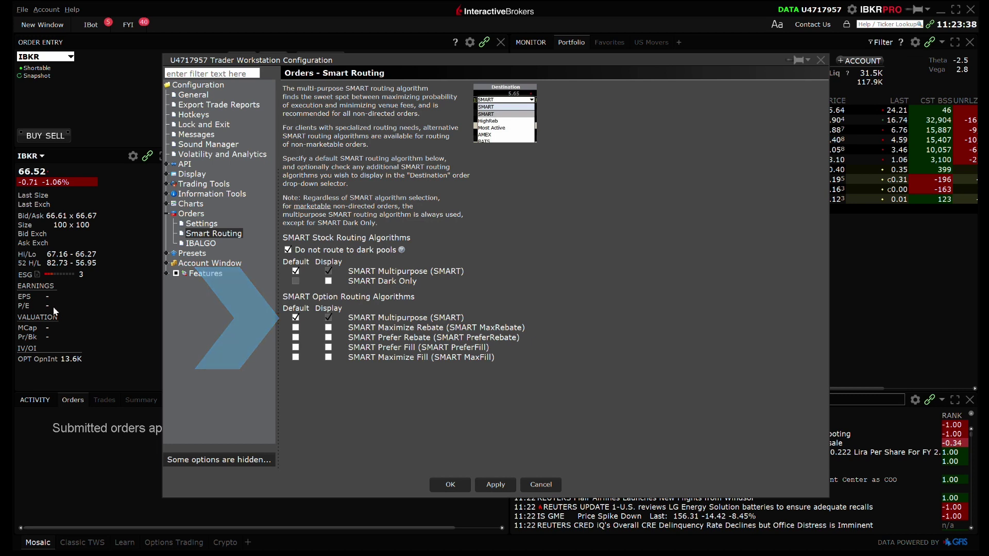
{"action": "left_click", "coordinate": [330, 281]}
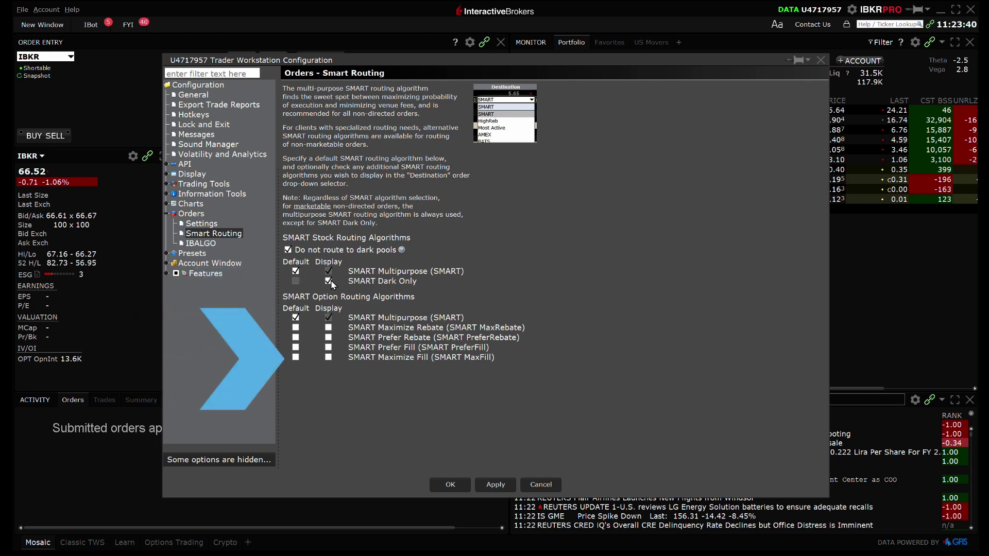
{"action": "left_click", "coordinate": [296, 358]}
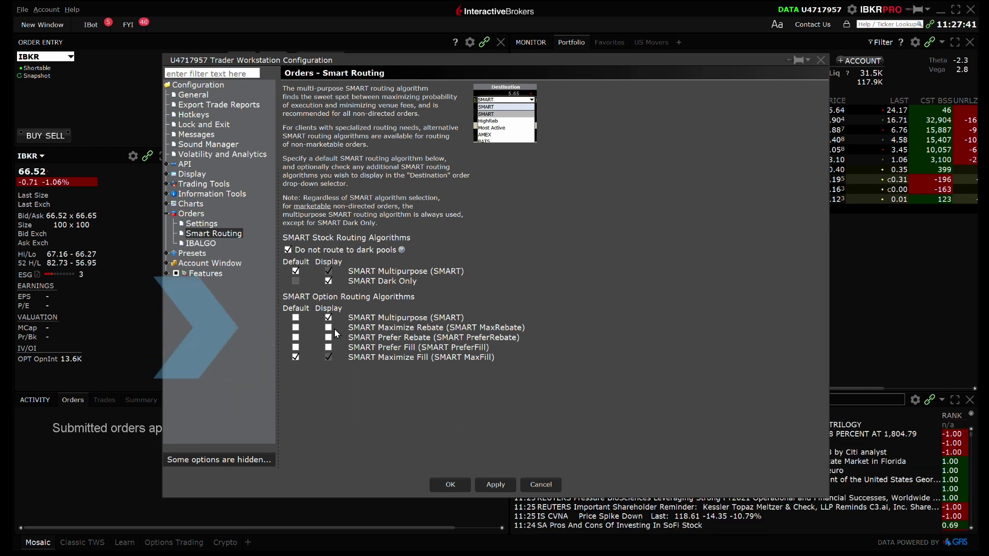
{"action": "left_click", "coordinate": [496, 486]}
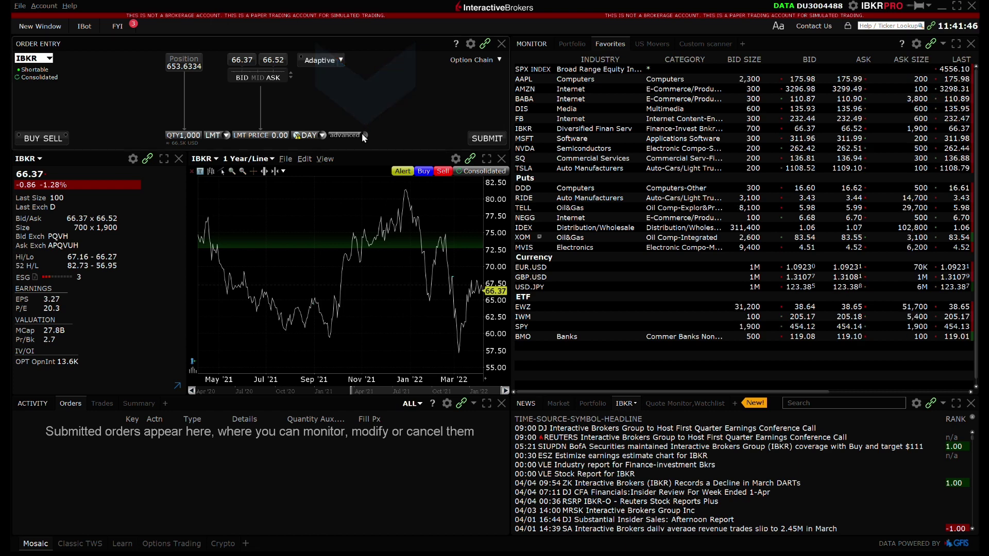
Reveal the advanced order fields and review the available destination choices.
{"action": "left_click", "coordinate": [363, 134]}
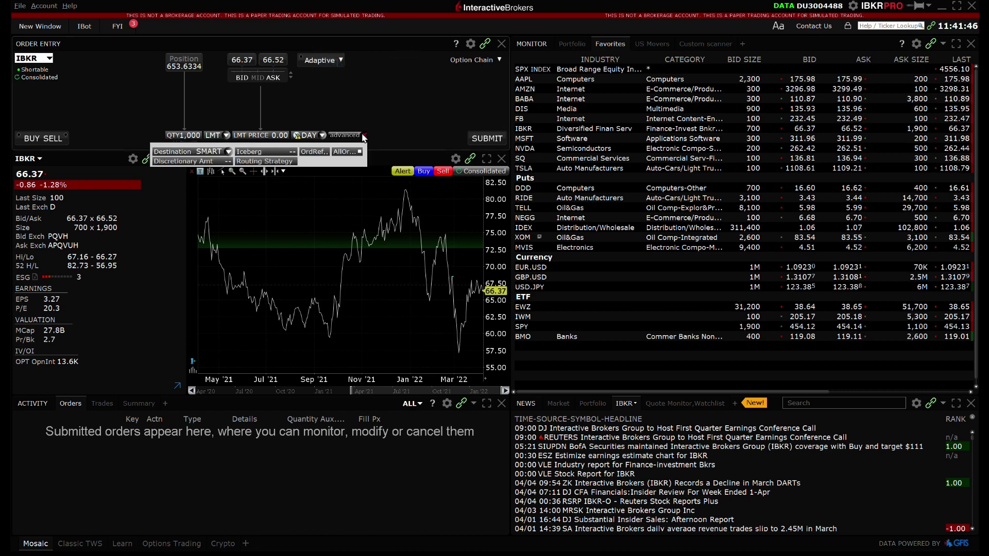
{"action": "left_click", "coordinate": [230, 152]}
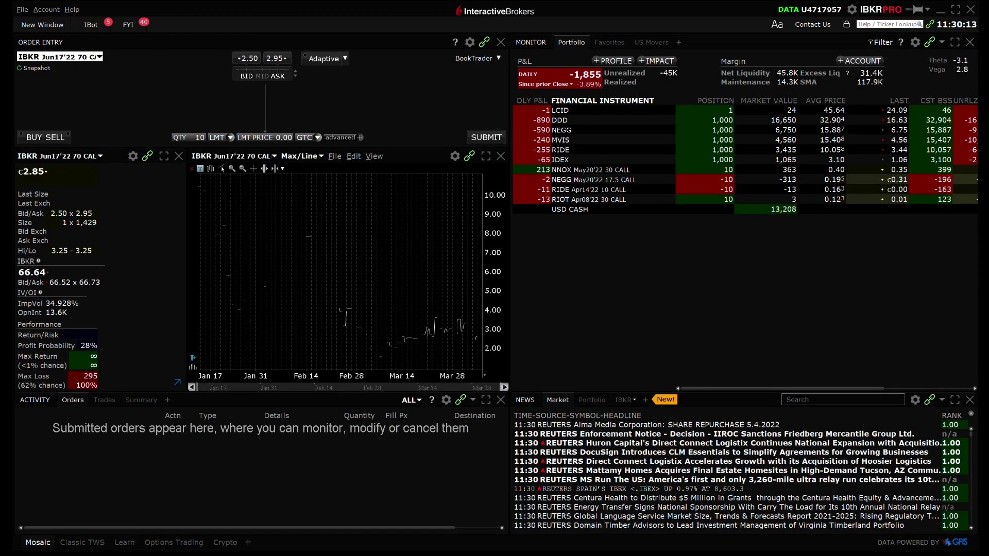
Set the IBKR call option order's destination to SMART MaxFill.
{"action": "left_click", "coordinate": [359, 138]}
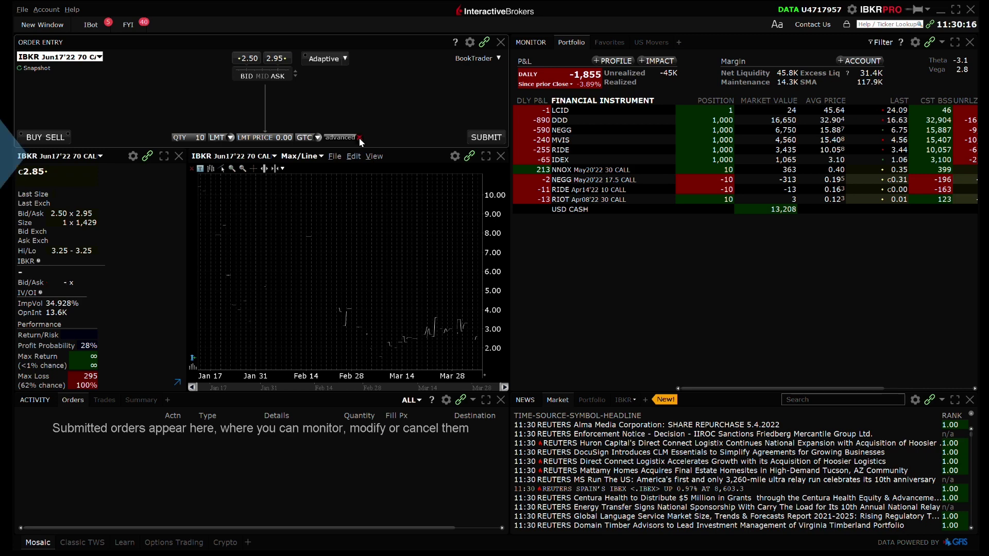
{"action": "left_click", "coordinate": [359, 138]}
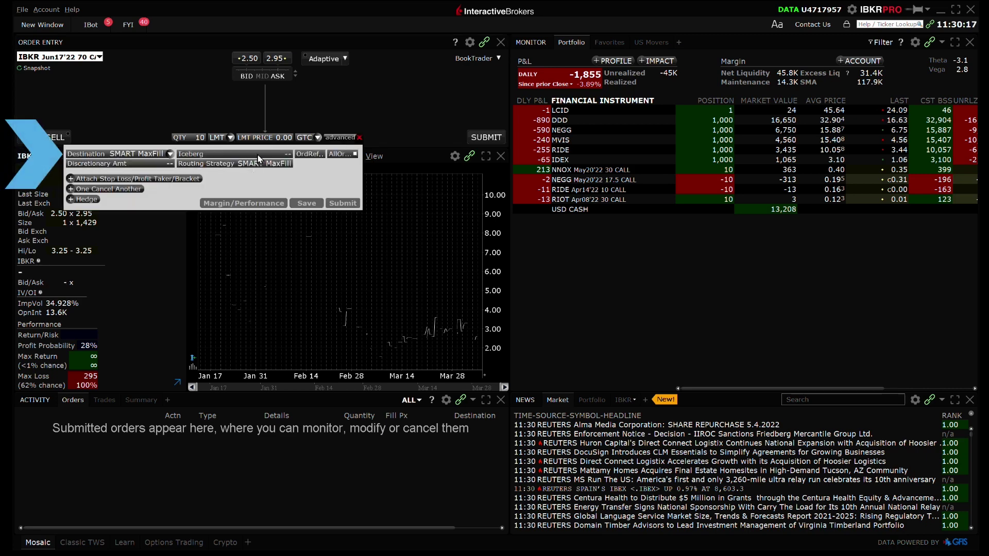
{"action": "left_click", "coordinate": [170, 154]}
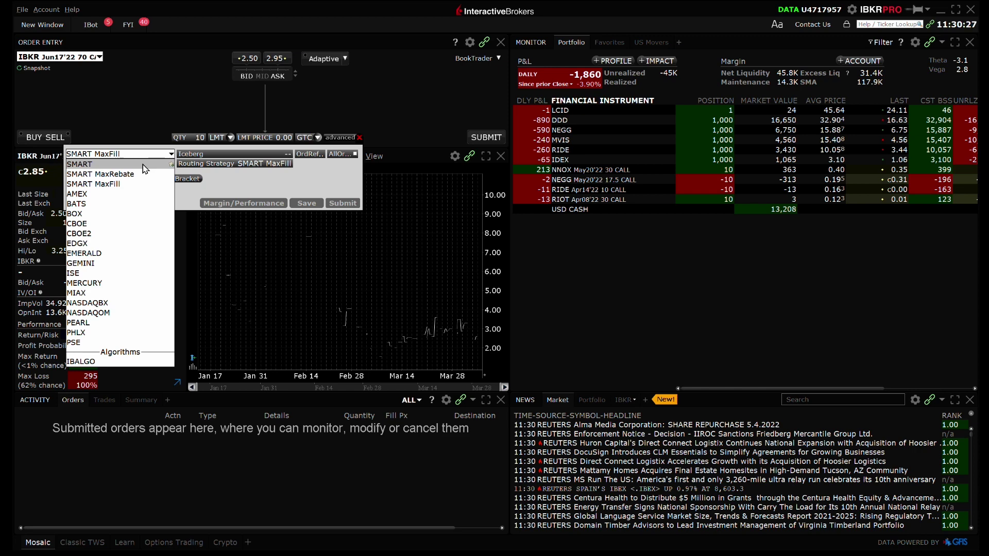
{"action": "left_click", "coordinate": [144, 184]}
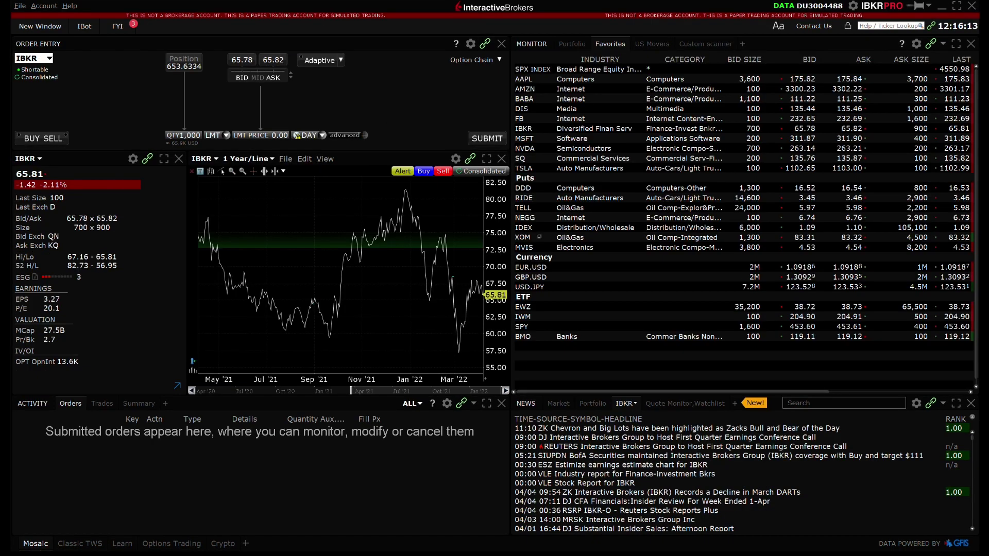
{"action": "left_click", "coordinate": [227, 138]}
{"action": "left_click", "coordinate": [227, 136]}
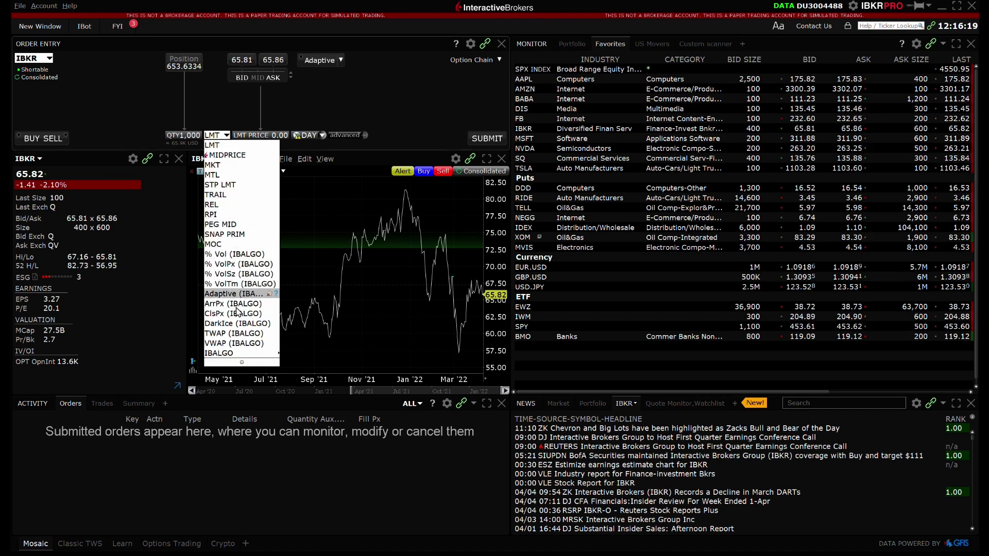
{"action": "left_click", "coordinate": [405, 97]}
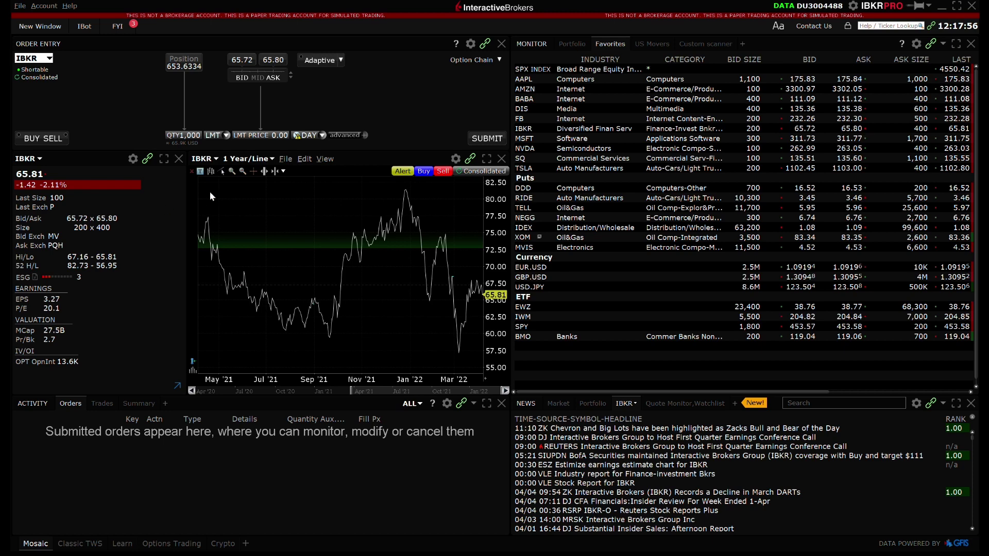
{"action": "left_click", "coordinate": [227, 135]}
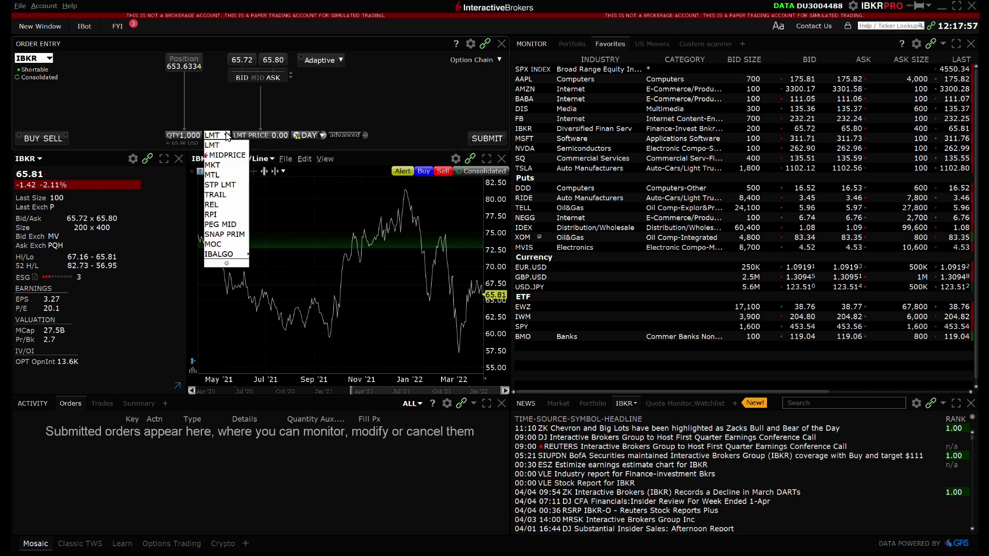
{"action": "mouse_move", "coordinate": [227, 255]}
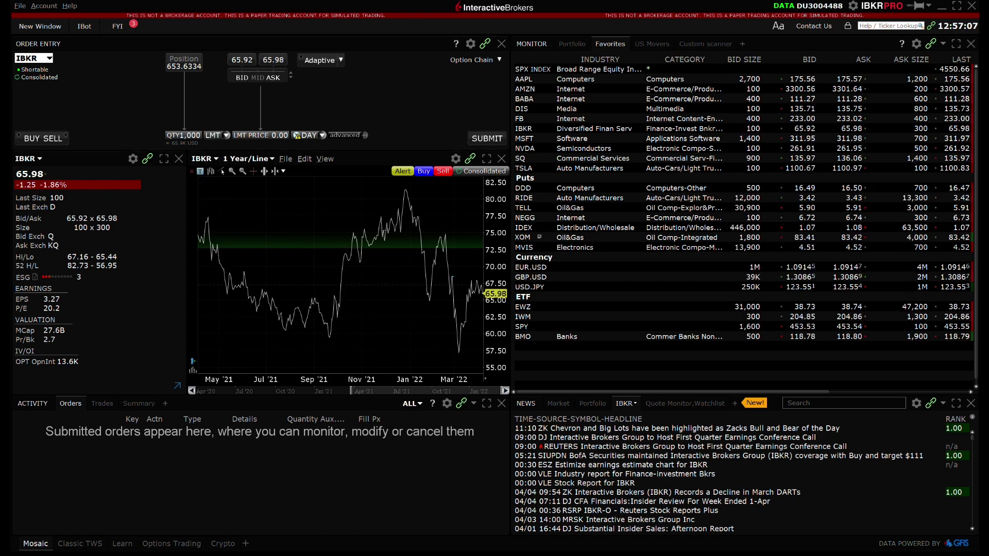
In Global Configuration's Orders > IBALGO page, save Adaptive, TWAP and VWAP as favorite algorithms.
{"action": "left_click", "coordinate": [19, 8]}
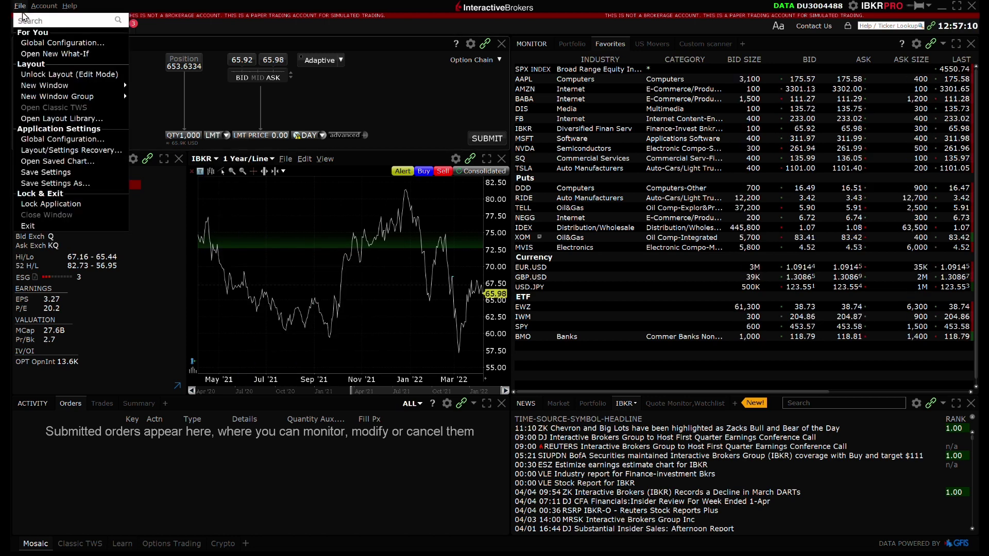
{"action": "left_click", "coordinate": [43, 45]}
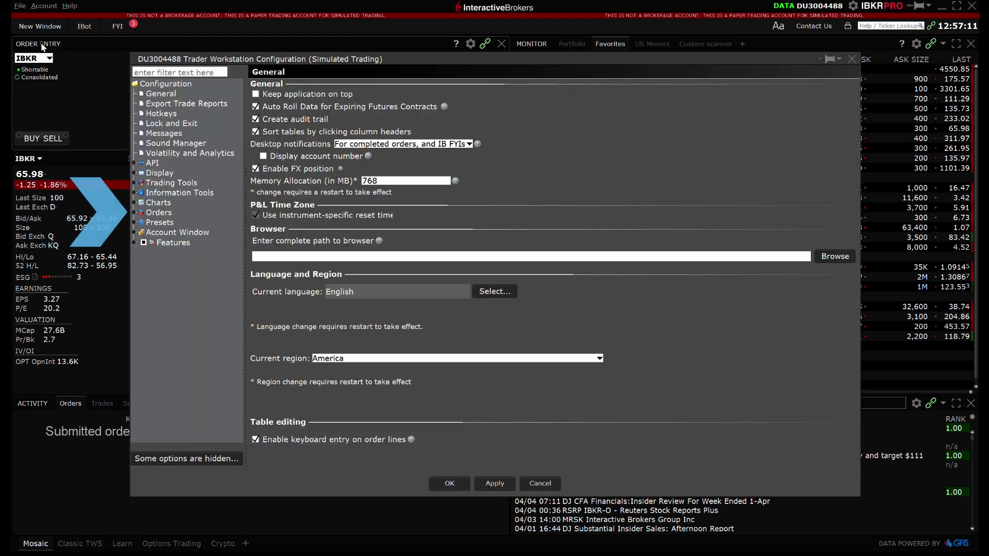
{"action": "left_click", "coordinate": [134, 212]}
{"action": "left_click", "coordinate": [157, 244]}
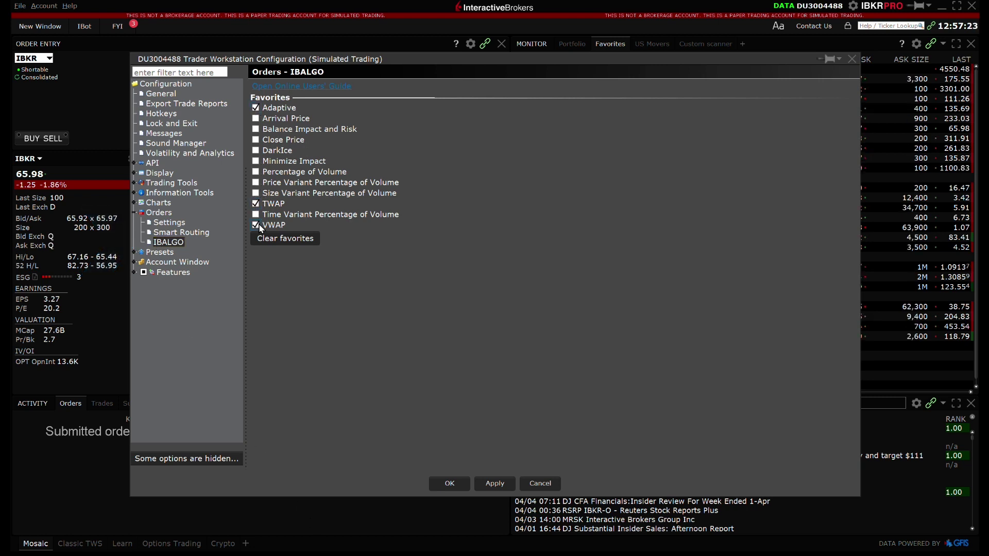
{"action": "left_click", "coordinate": [498, 484]}
{"action": "left_click", "coordinate": [456, 482]}
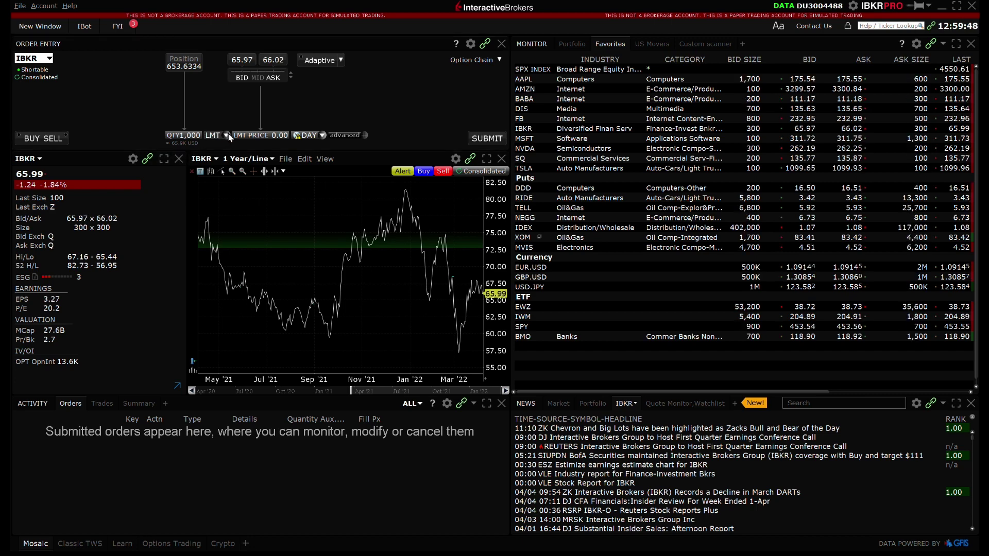
{"action": "left_click", "coordinate": [226, 135]}
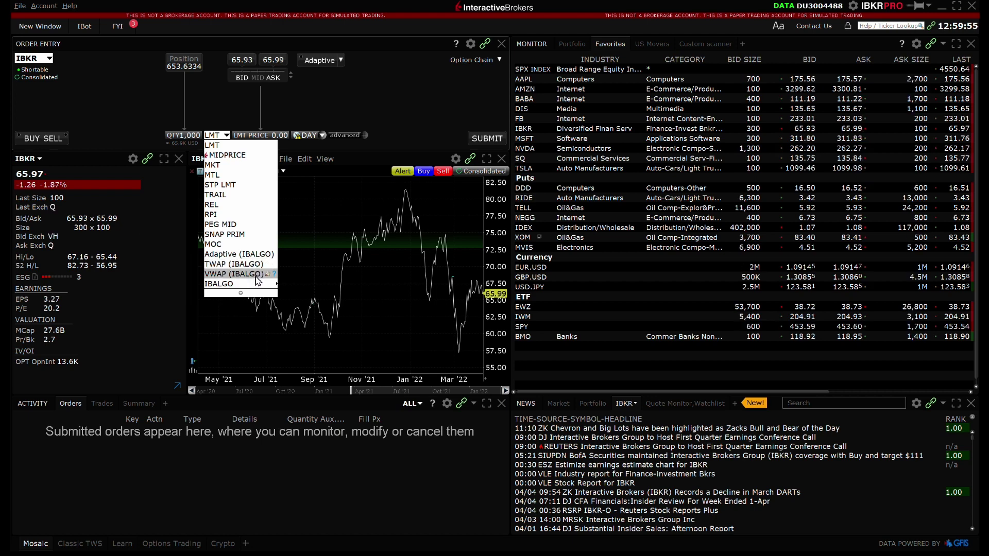
{"action": "mouse_move", "coordinate": [256, 289]}
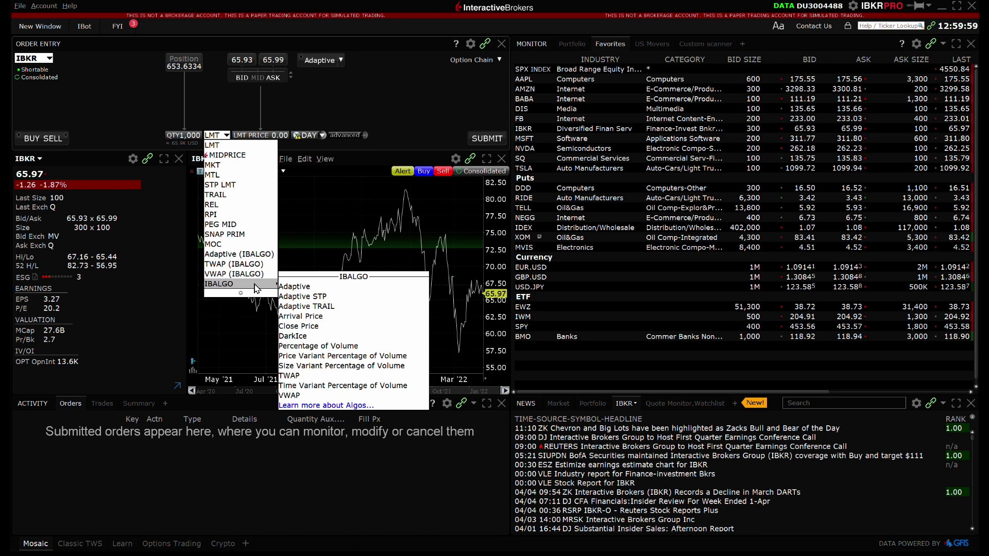
{"action": "key", "text": "Escape"}
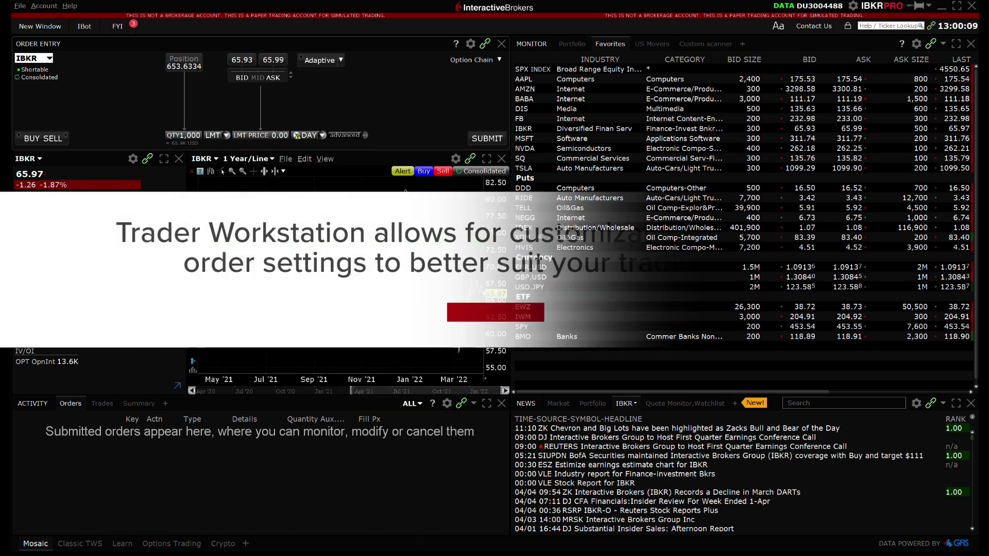